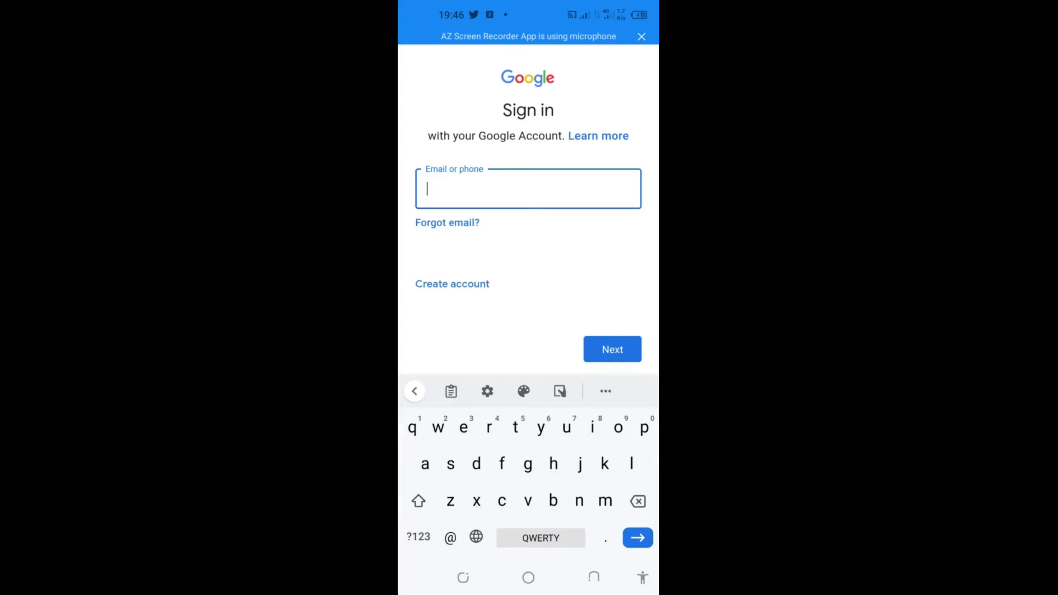
text(su)
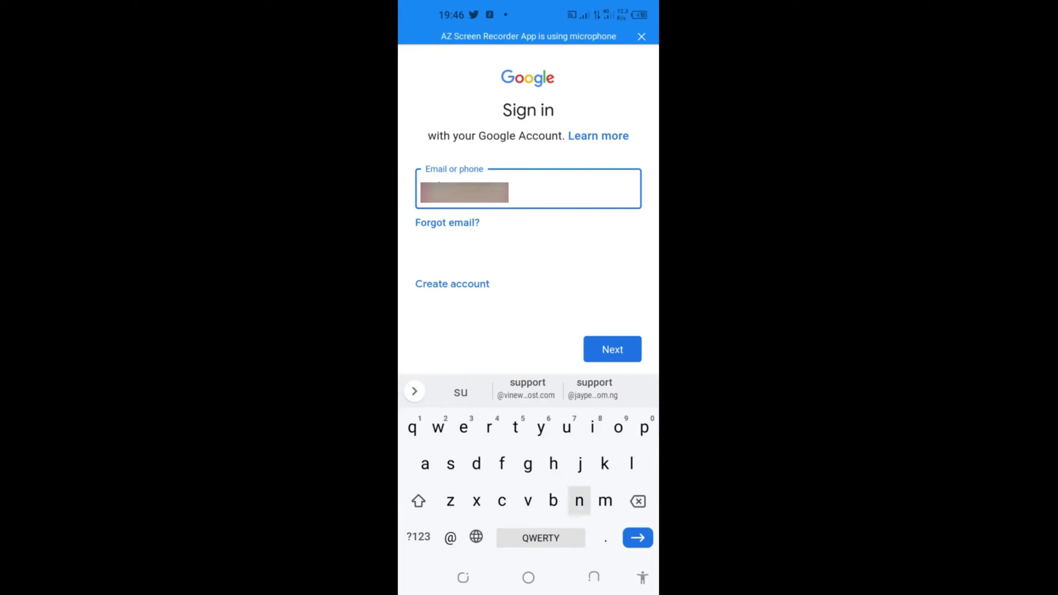
text(n)
click(533, 388)
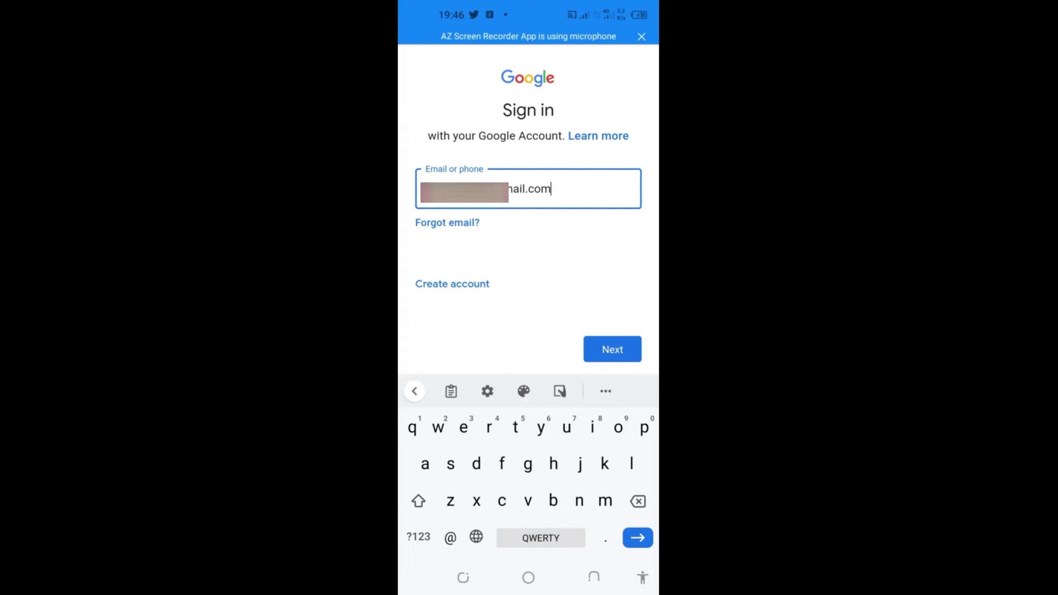
key(Return)
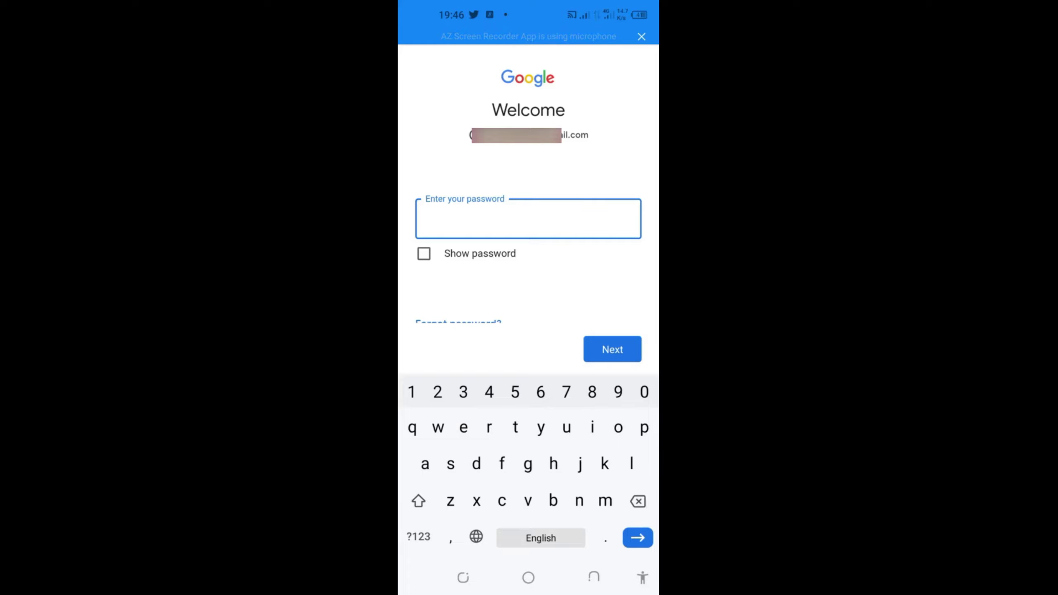
text(******)
- Submit the entered password, then hide the keyboard to reveal 'Forgot password?'
key(Return)
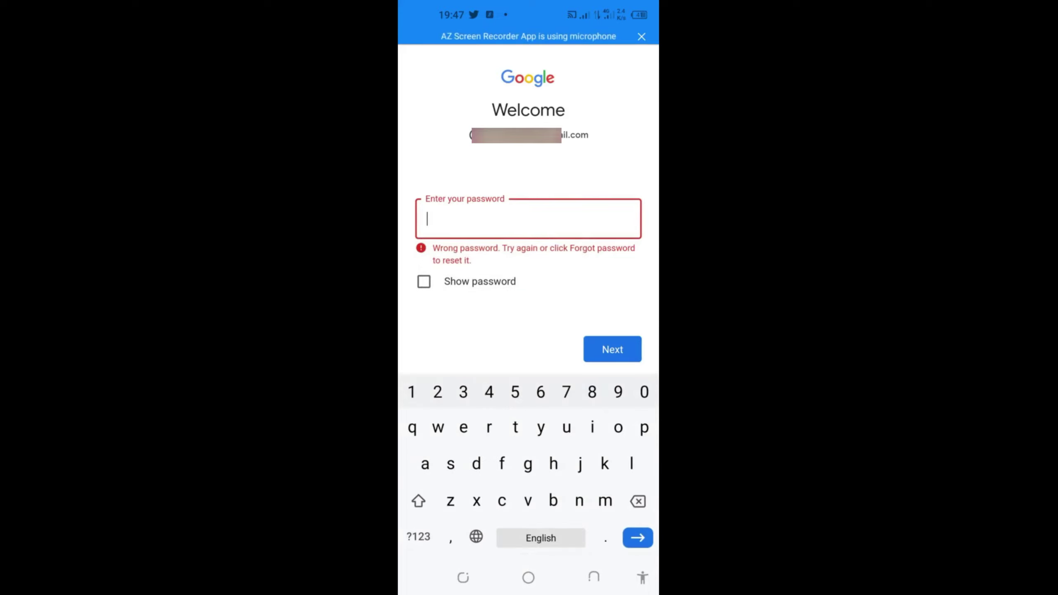
click(593, 577)
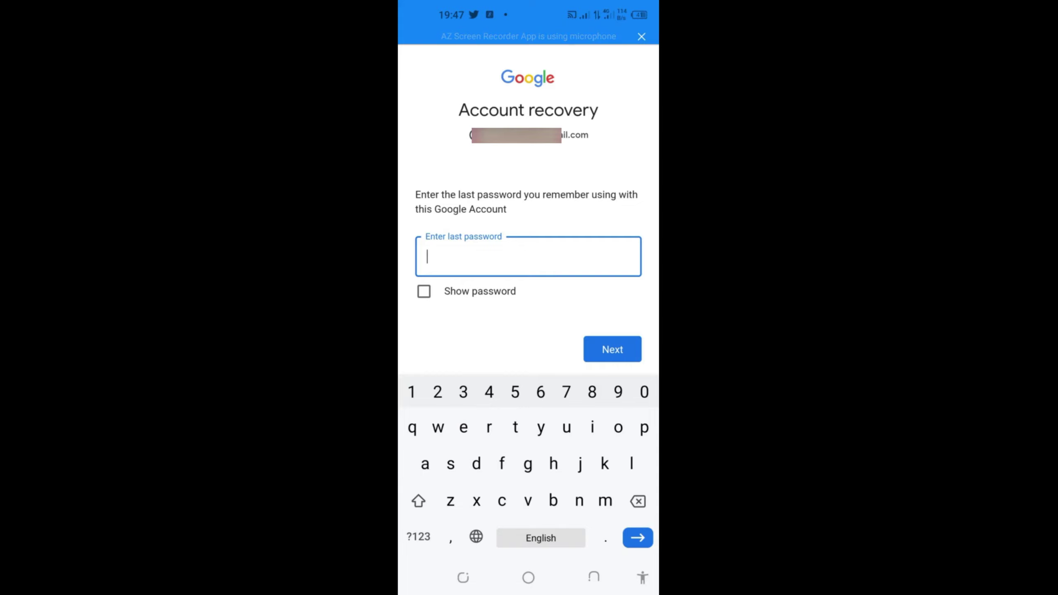
- Leave sign-in, launch Gmail from the app list, and open Help & feedback
click(528, 577)
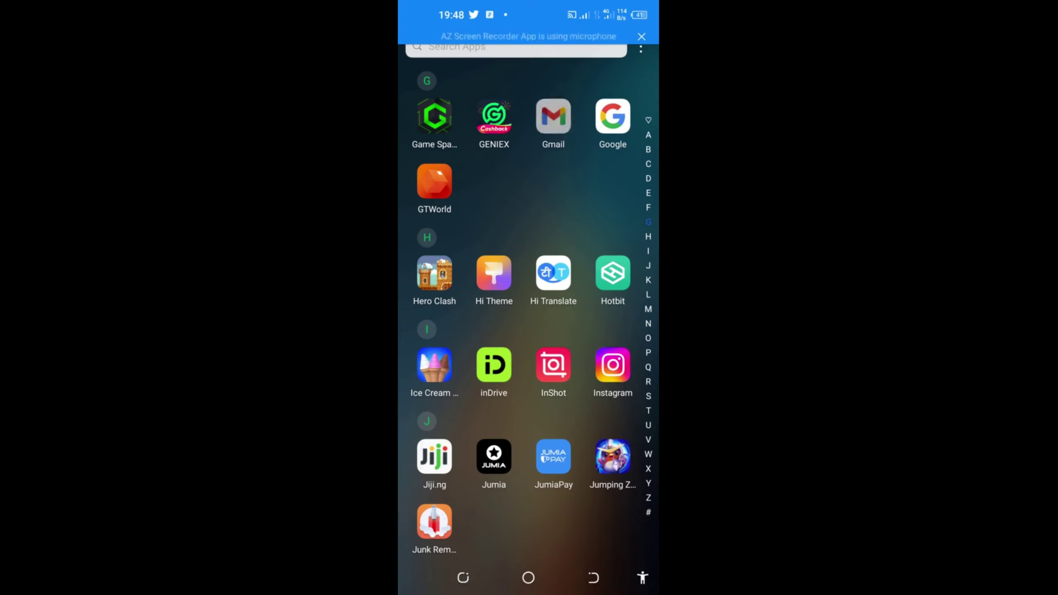
click(553, 117)
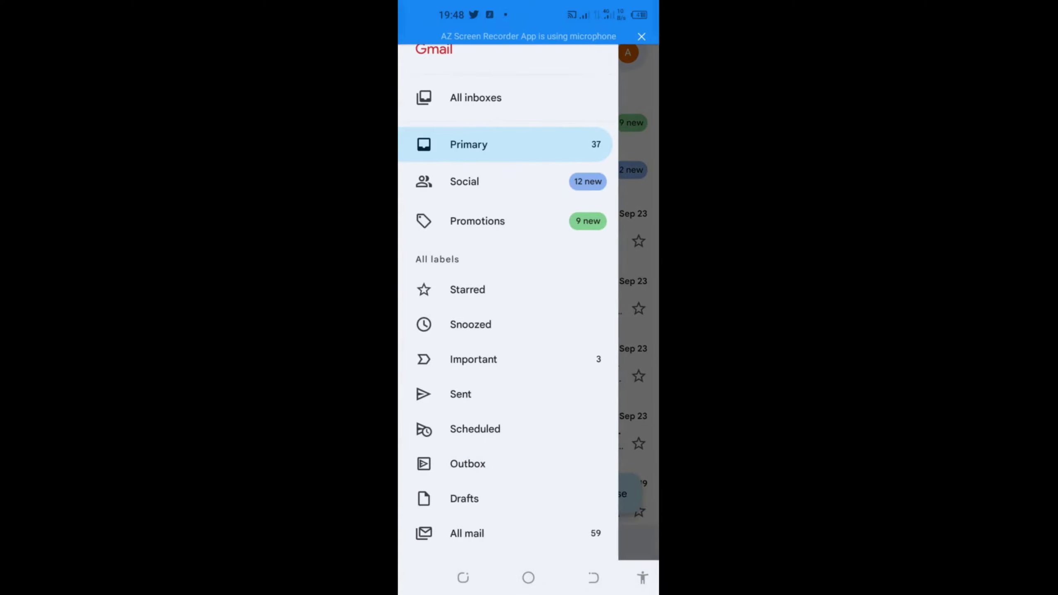
scroll(508, 306, down, 5)
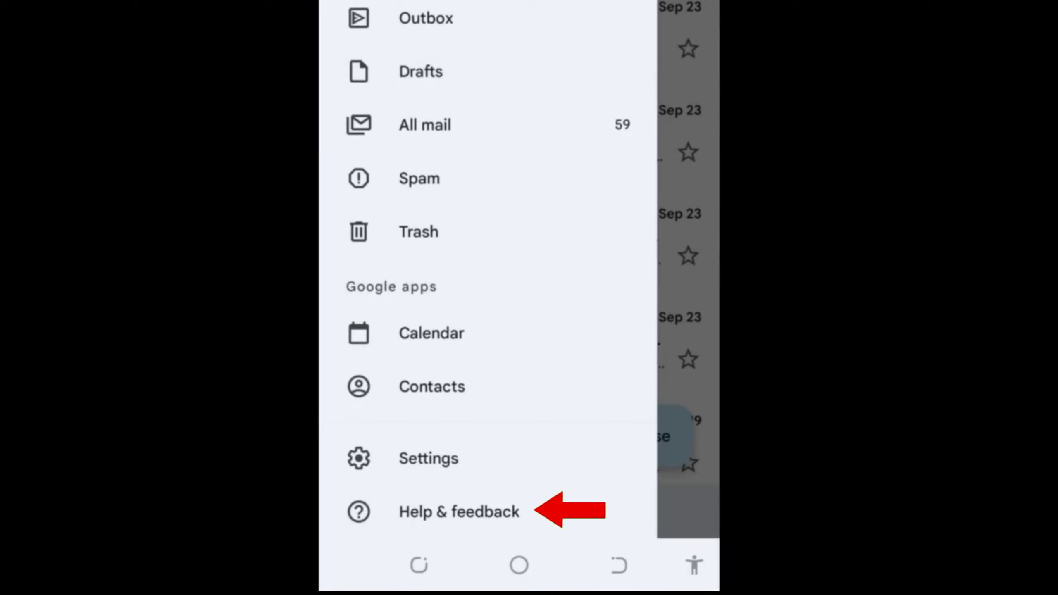
click(461, 540)
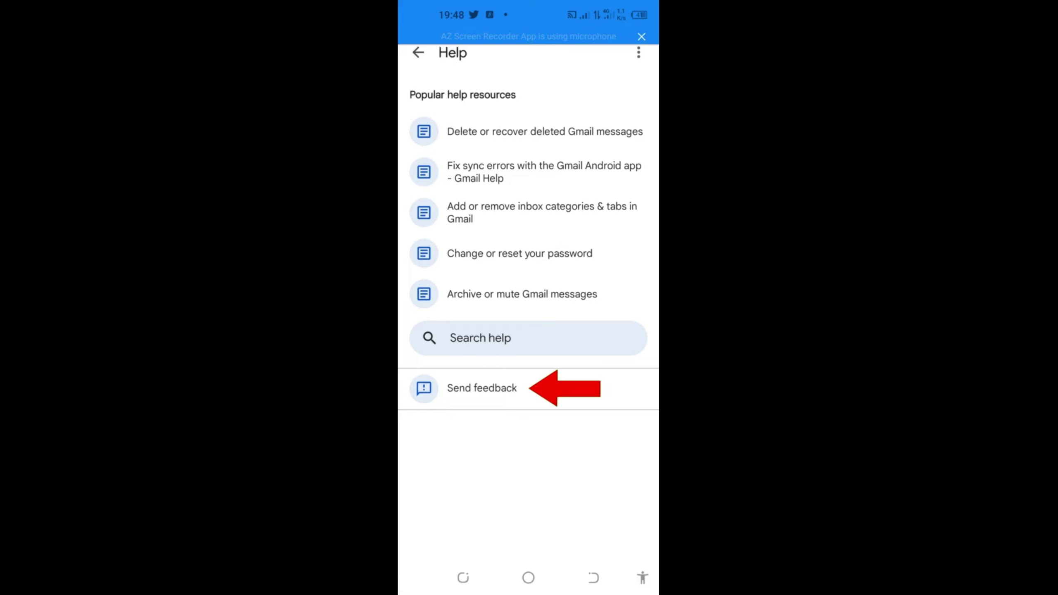
- Start Send feedback and answer Report an issue, then Other
click(482, 388)
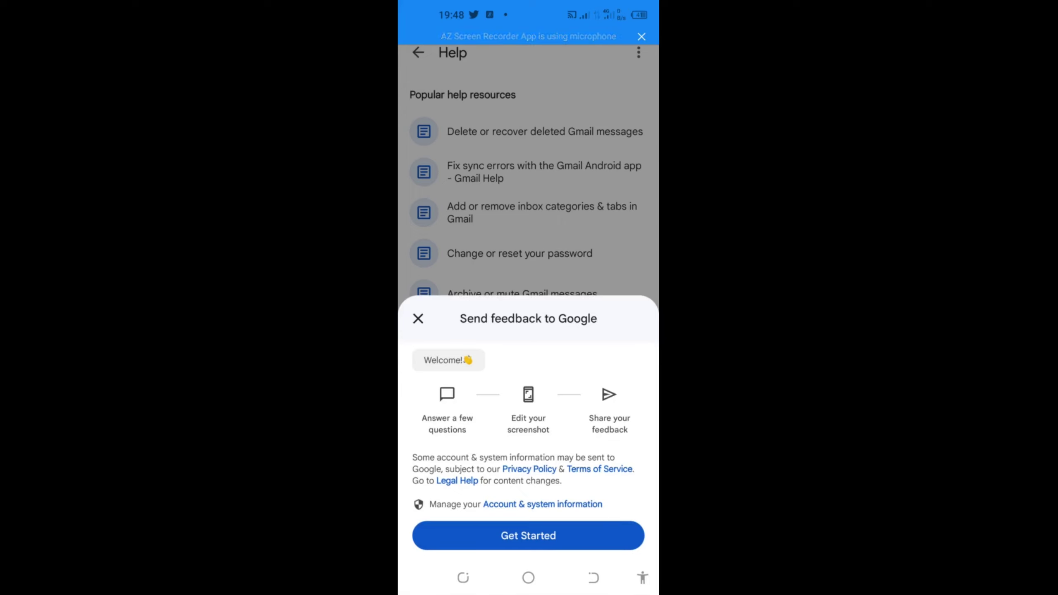
click(528, 536)
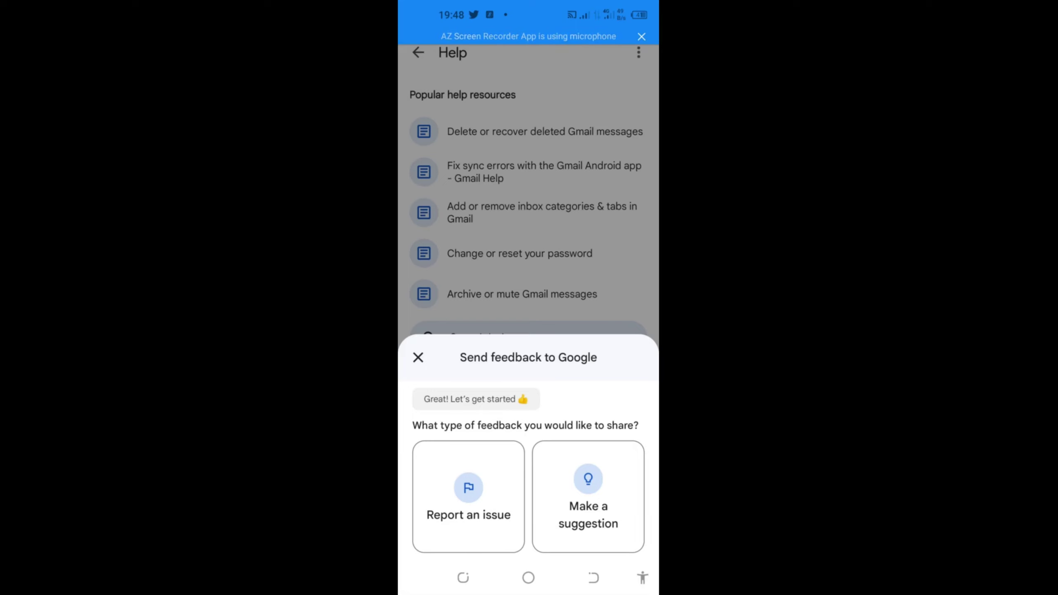
click(468, 497)
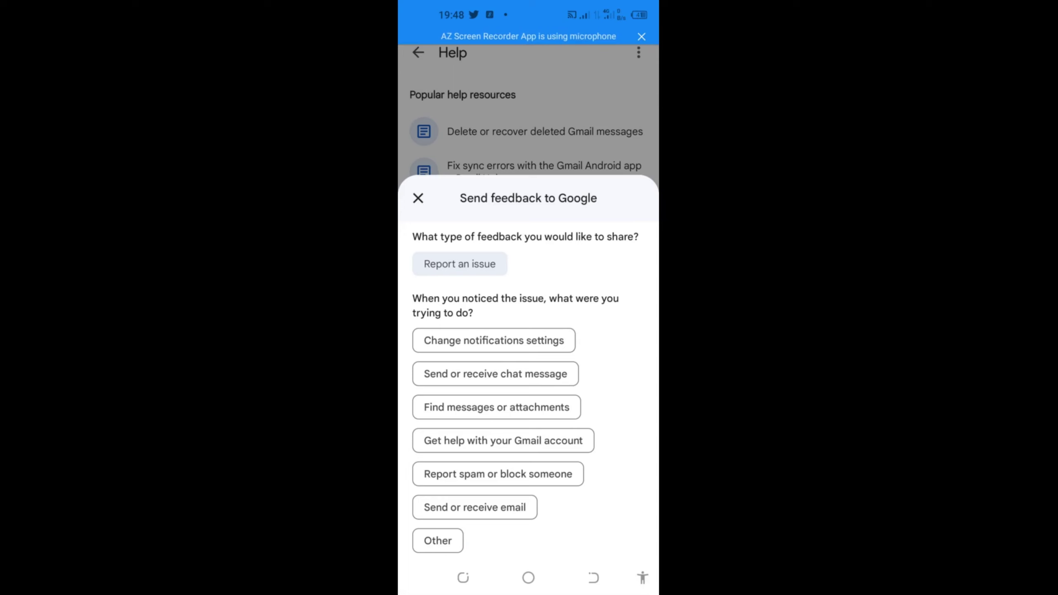
click(437, 540)
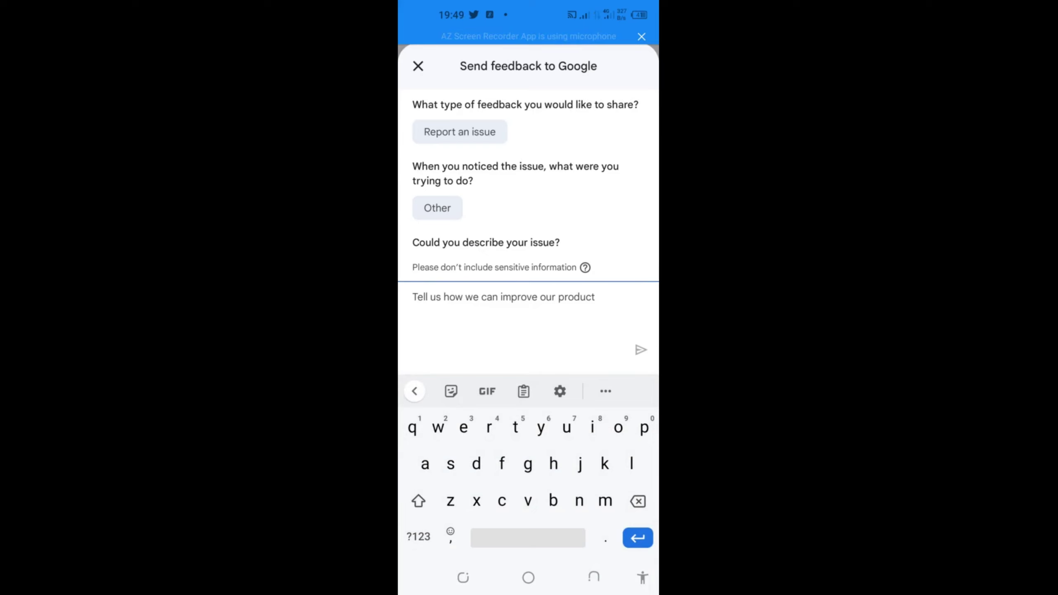
- Paste the prepared lost-account description into the issue box and send it
click(413, 300)
click(543, 269)
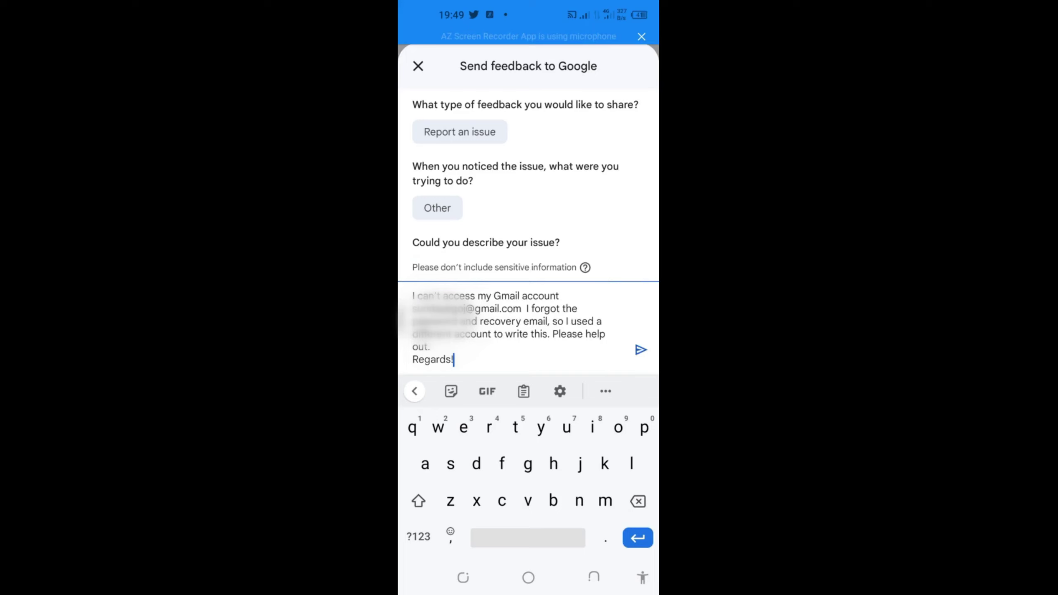
click(606, 349)
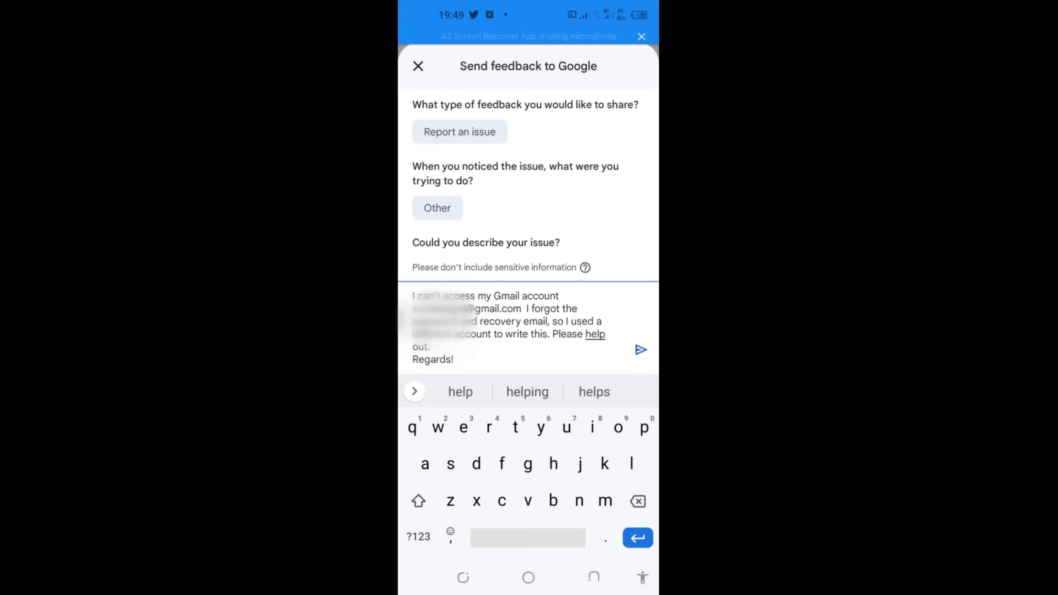
click(640, 350)
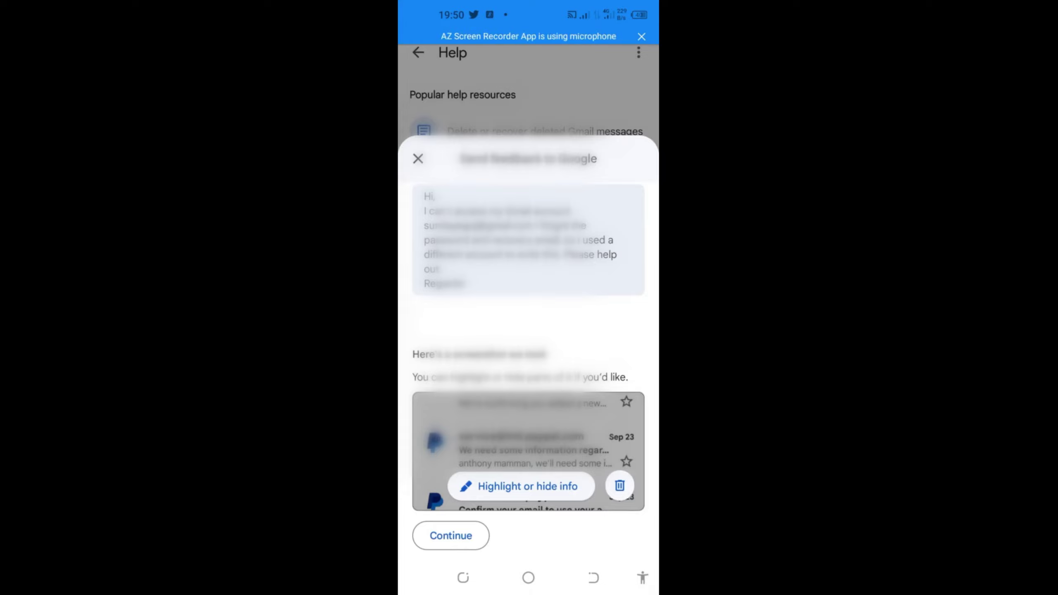
- Accept the screenshot, agree to email updates, and submit the feedback
click(451, 536)
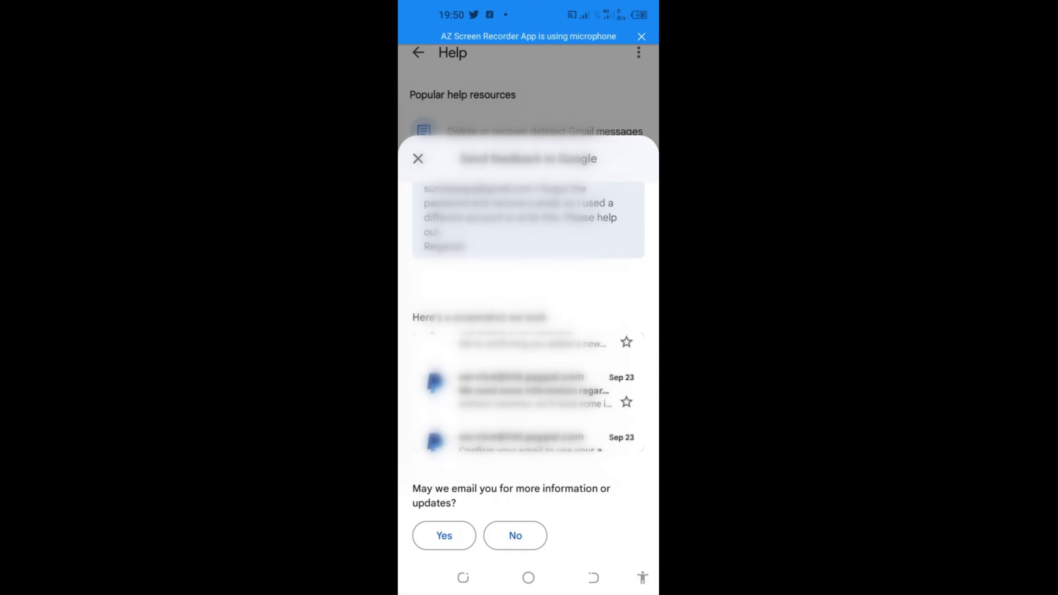
click(443, 536)
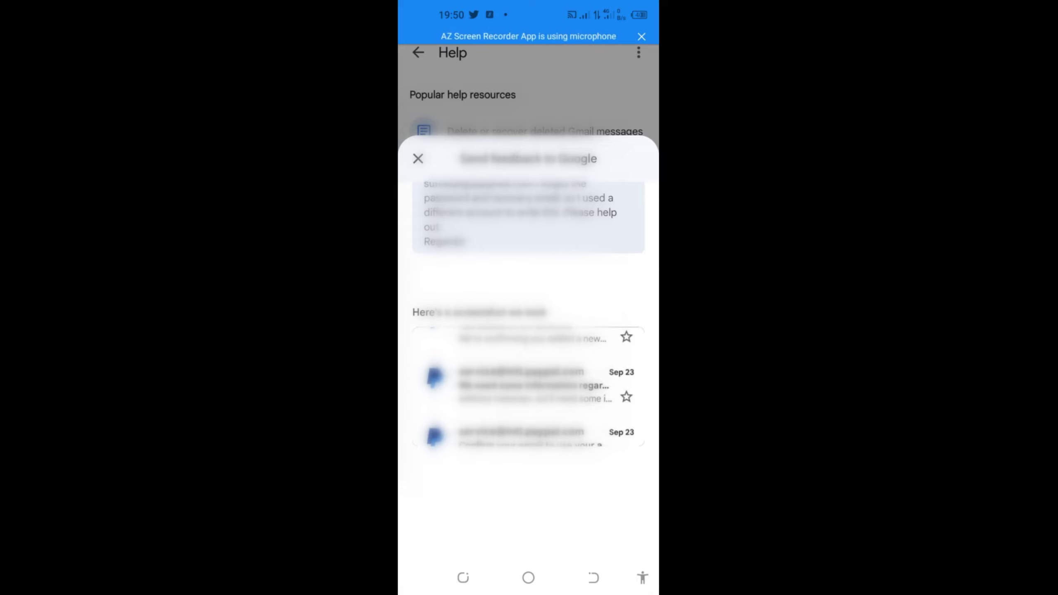
click(432, 541)
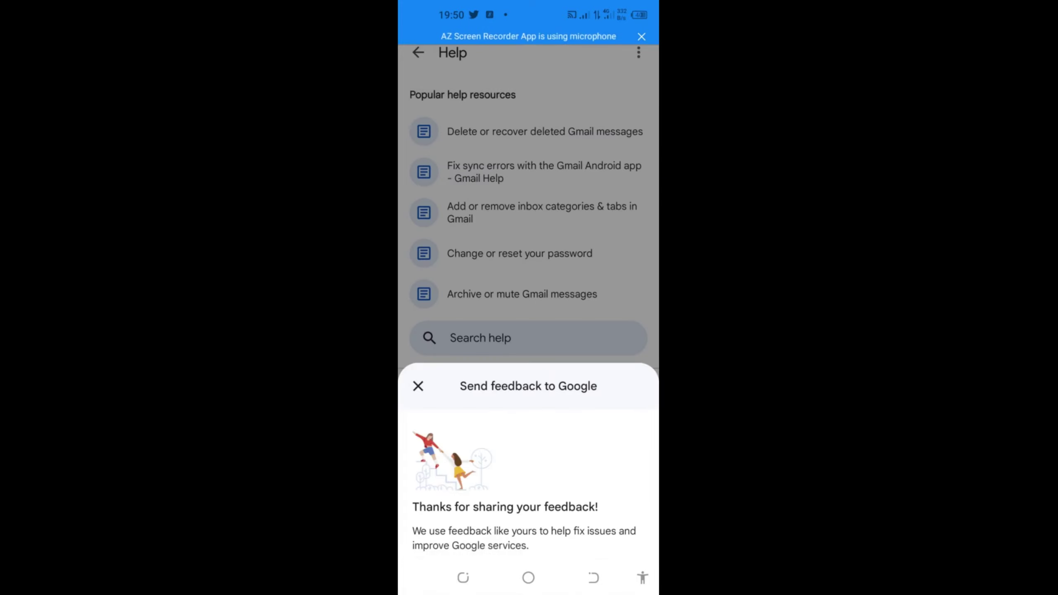